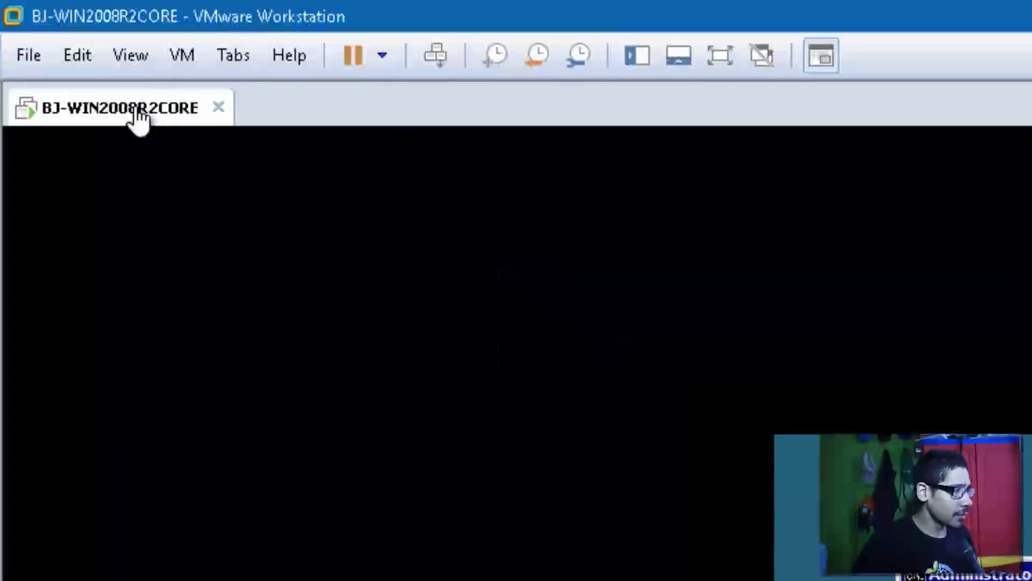
Point the VM's CD/DVD (SATA) drive at D:\Projects\Core Configurator 2.0 for Hyper-V\CoreConfig.iso.
right_click(139, 116)
click(235, 481)
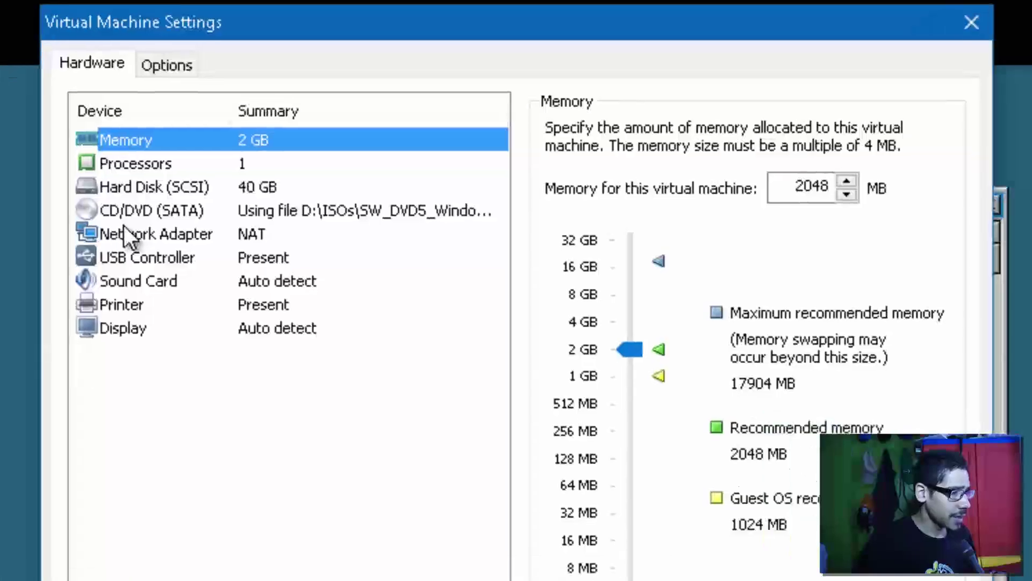
click(133, 218)
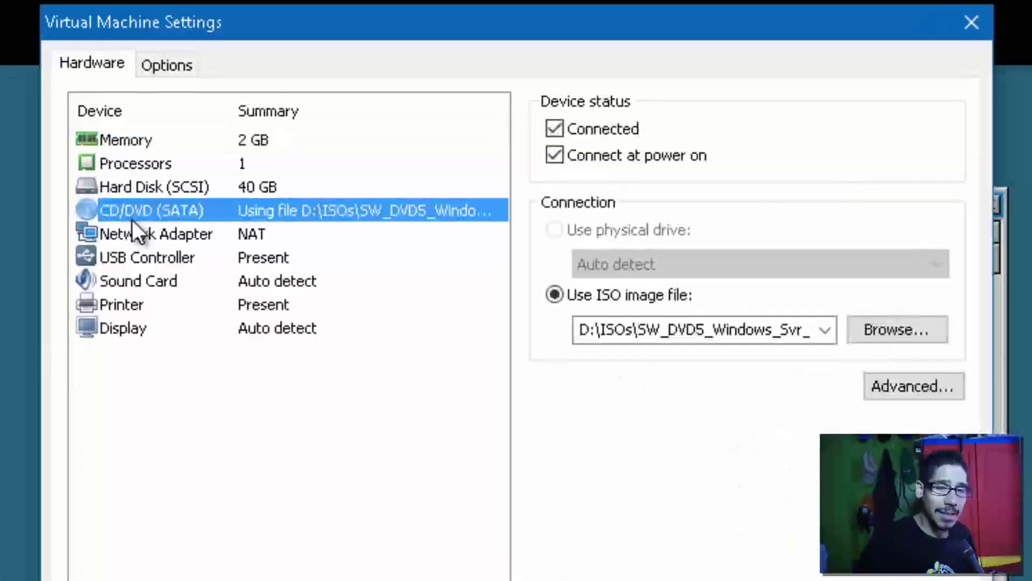
click(871, 329)
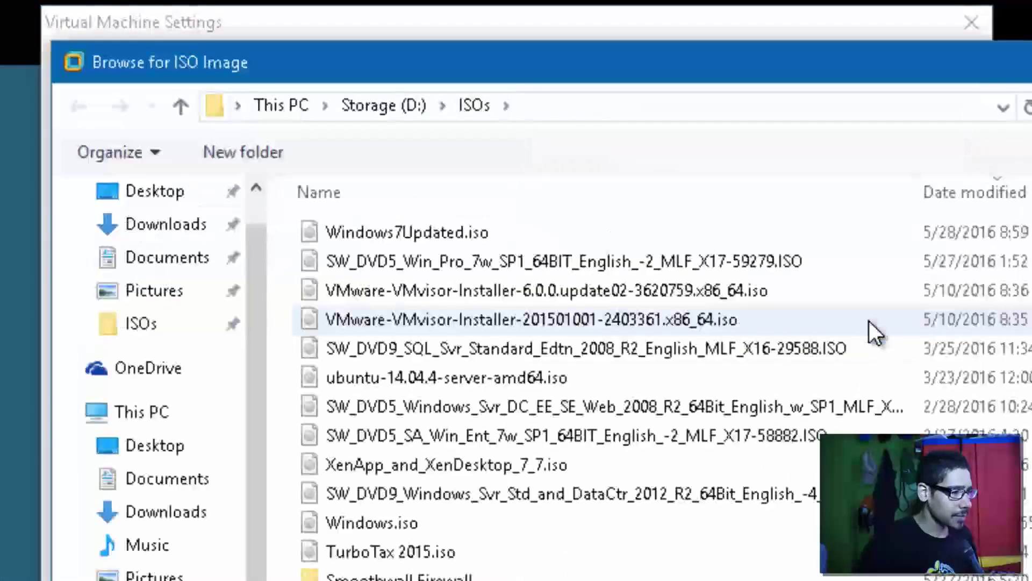
click(374, 116)
double_click(390, 262)
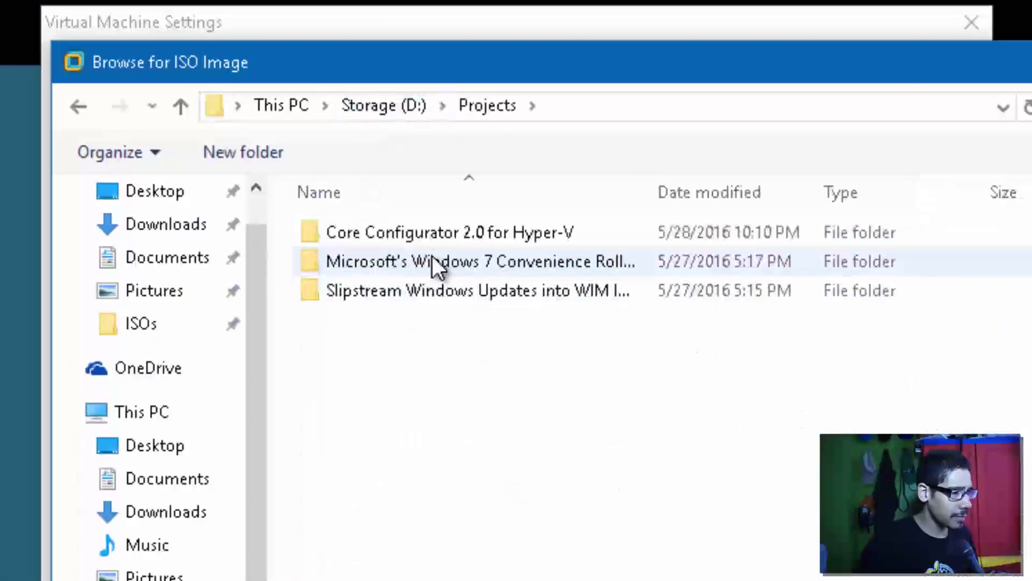
double_click(437, 239)
click(352, 236)
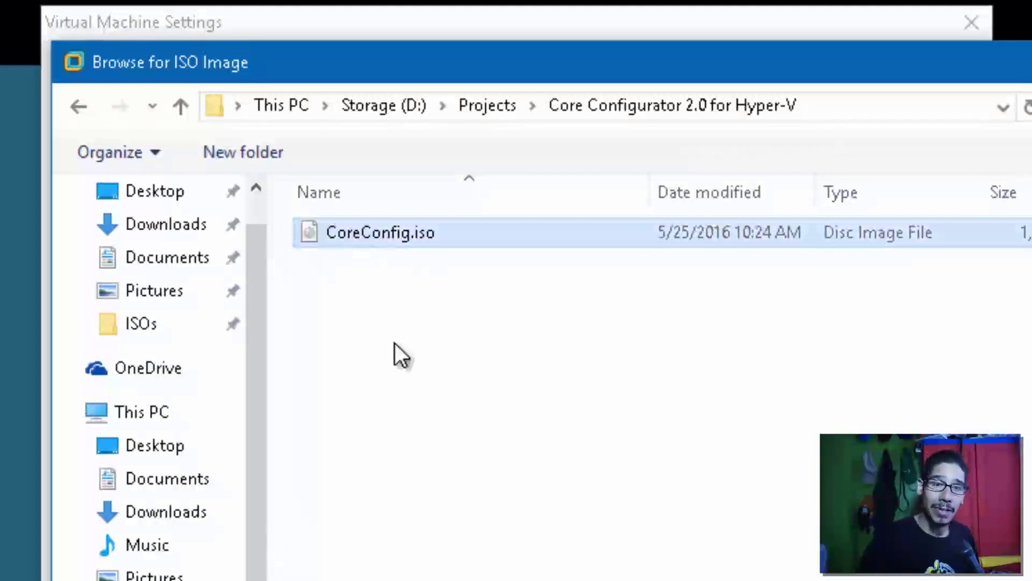
key(Return)
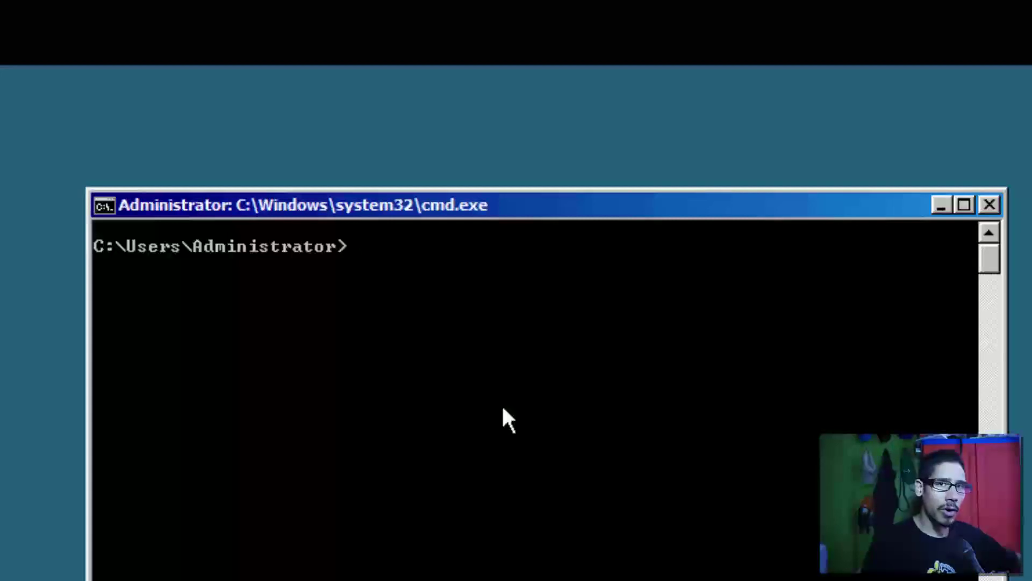
Run 'wmic logicaldisk get caption,description,filesystem' to list each drive's type and file system.
text(w)
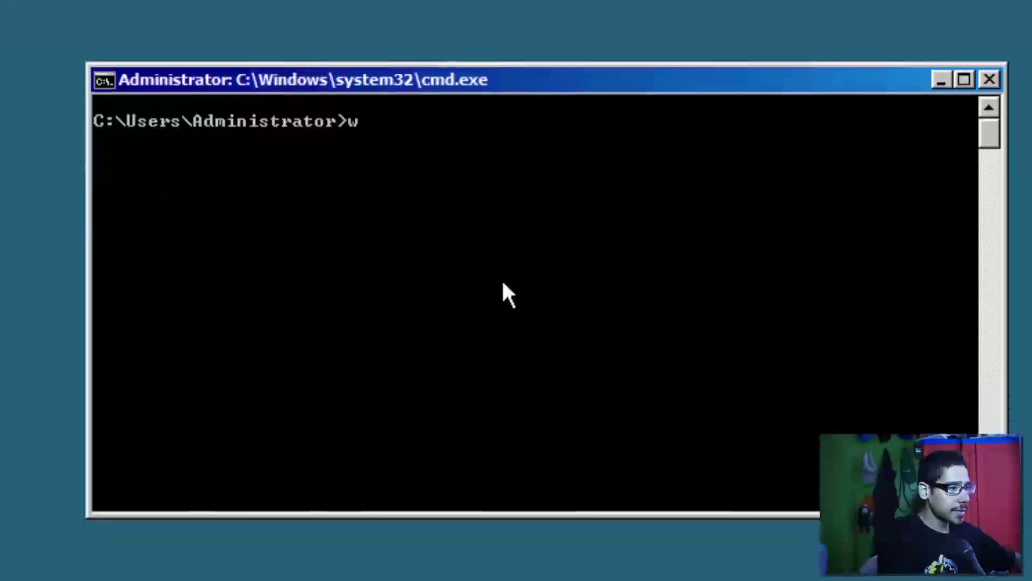
text(mic logical)
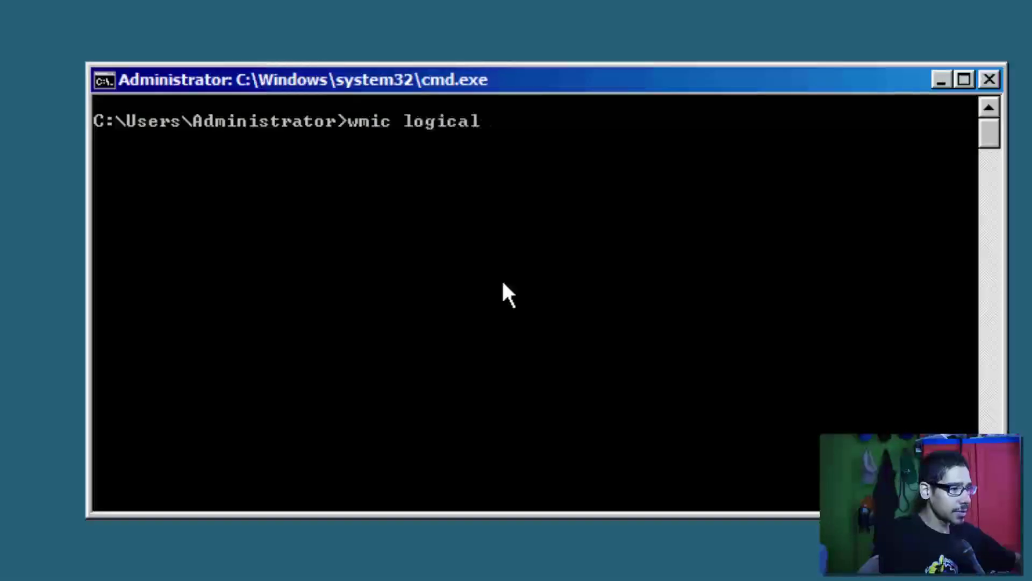
text(disk get caption,)
key(BackSpace)
text(des)
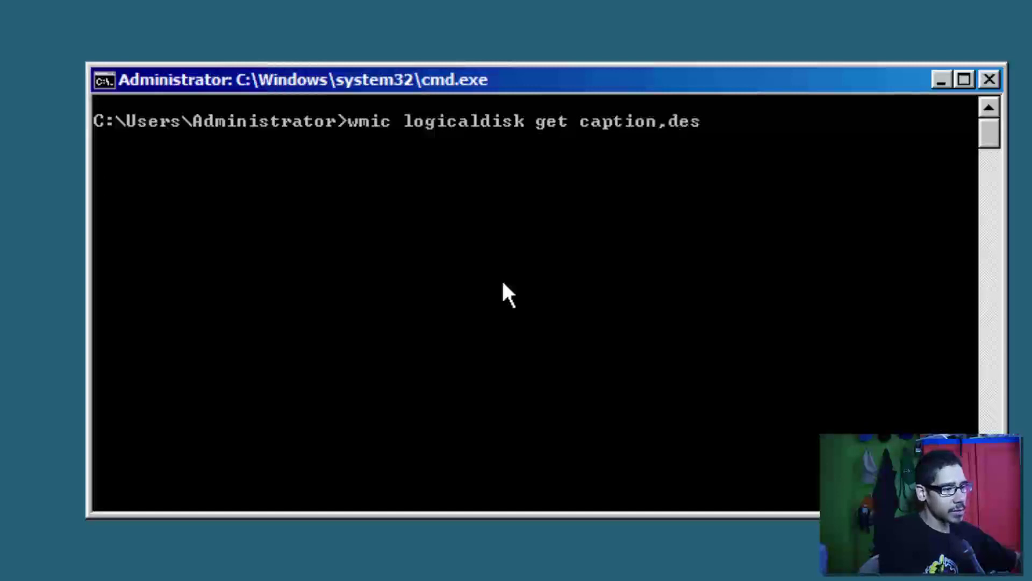
text(cti)
key(BackSpace)
key(BackSpace)
text(ri)
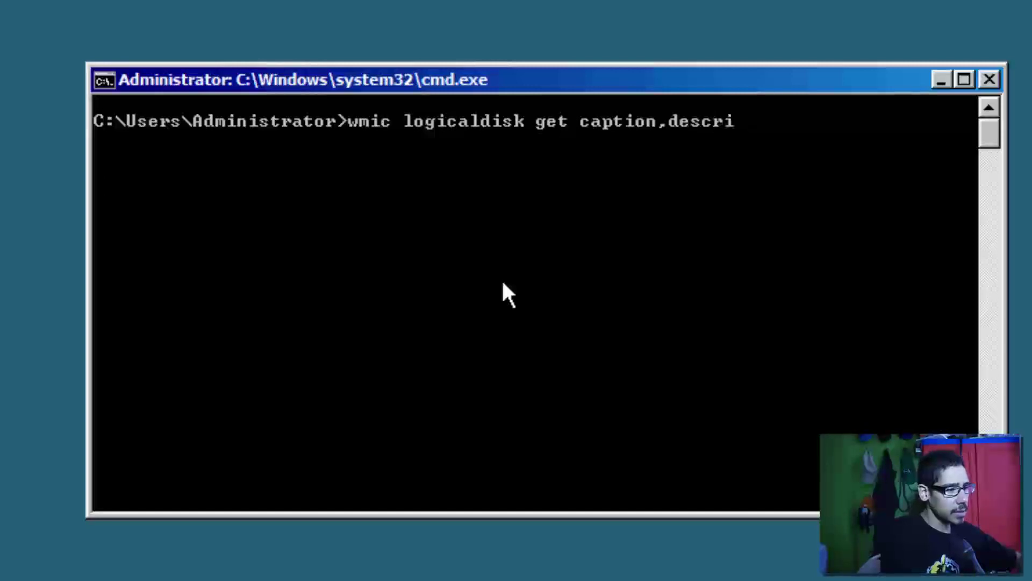
text(ption,)
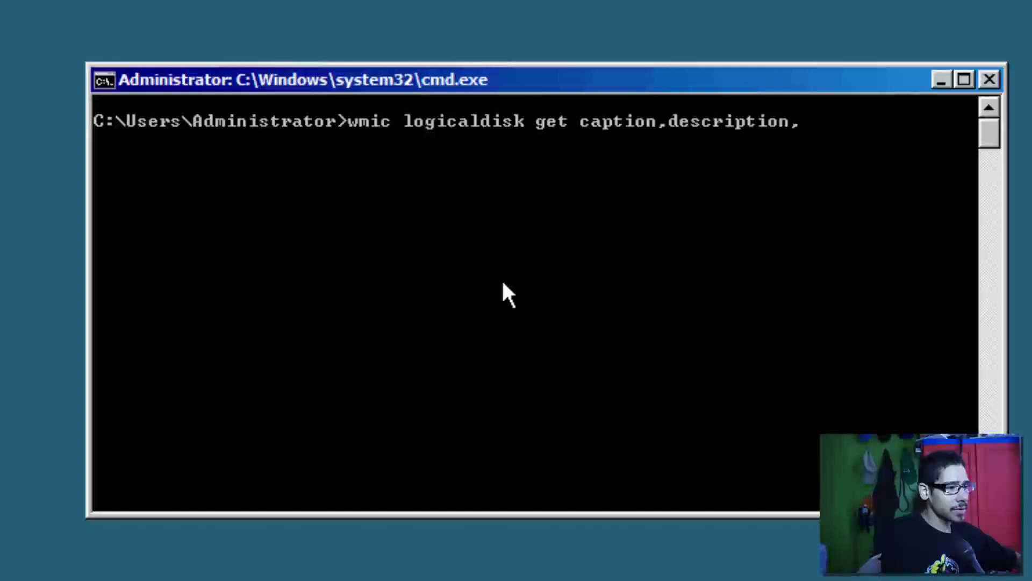
text(filesystem)
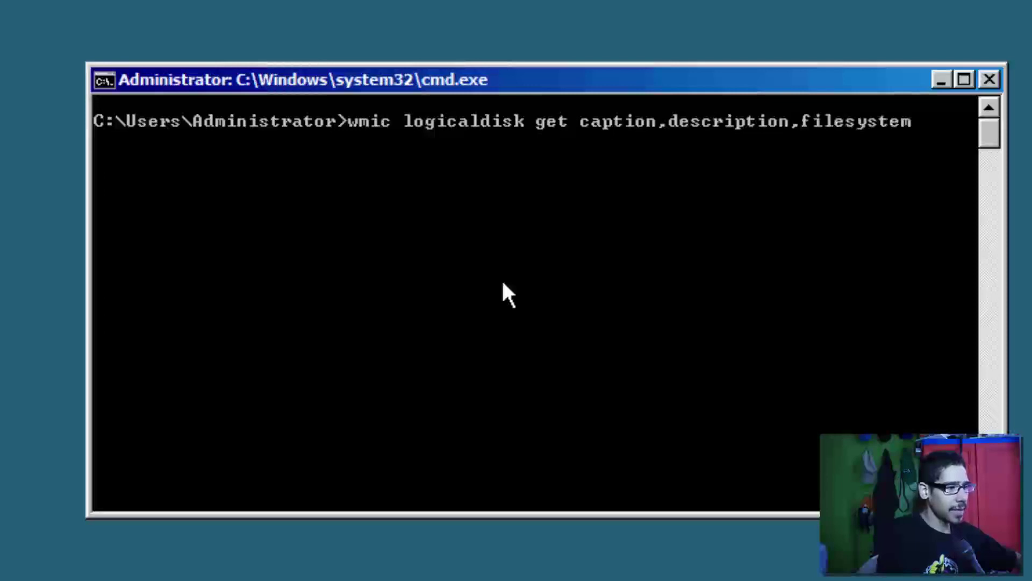
key(Return)
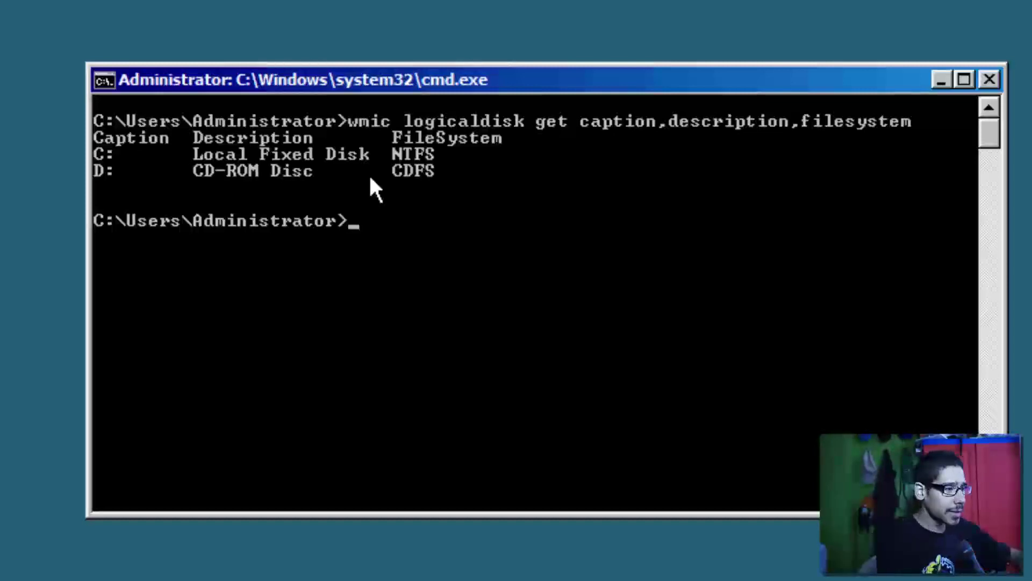
Switch to the D: drive and list the mounted disc's files with dir.
text(d:)
key(Return)
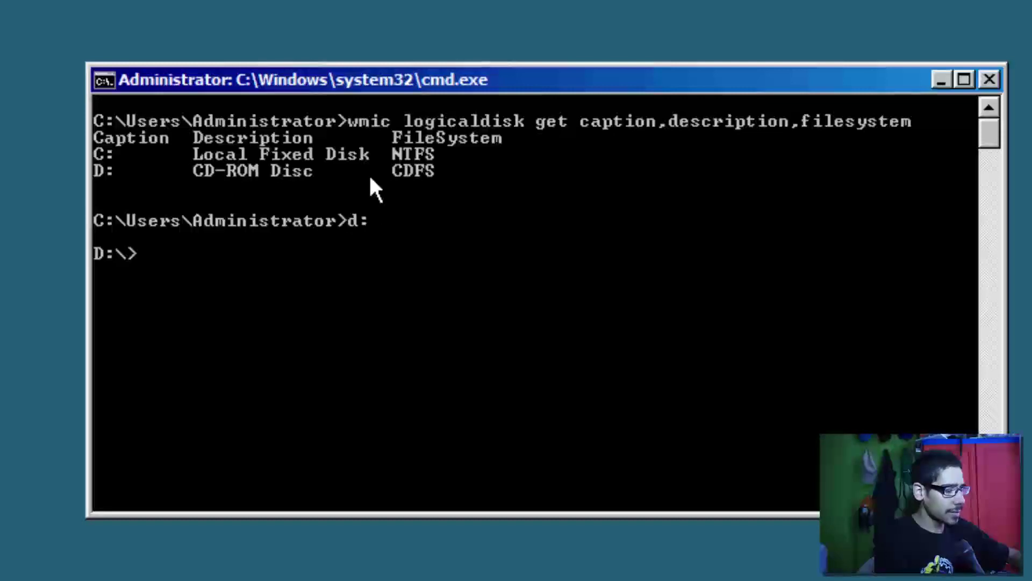
text(dir)
key(Return)
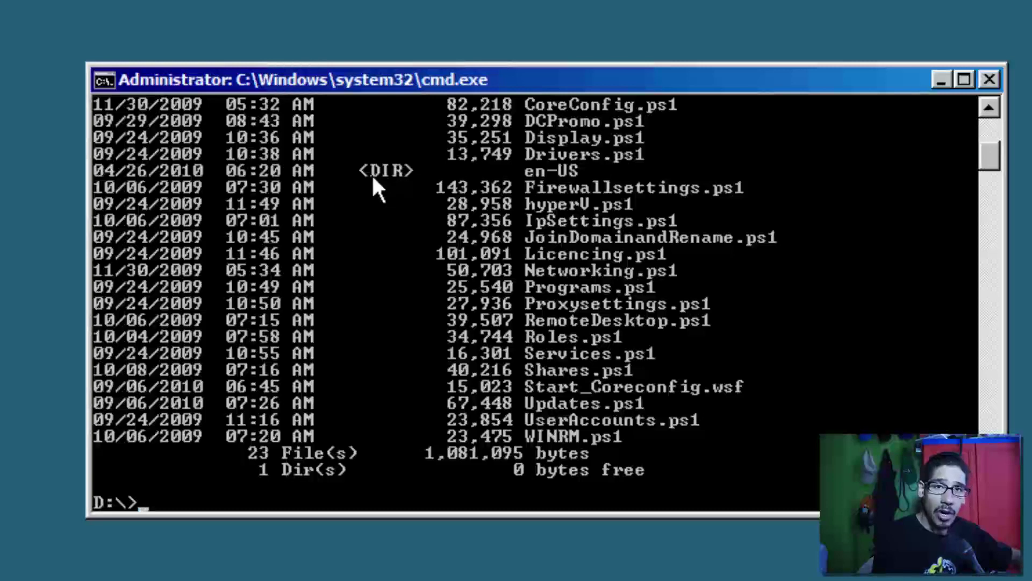
Launch the Start_Coreconfig.wsf script from the disc.
text(start)
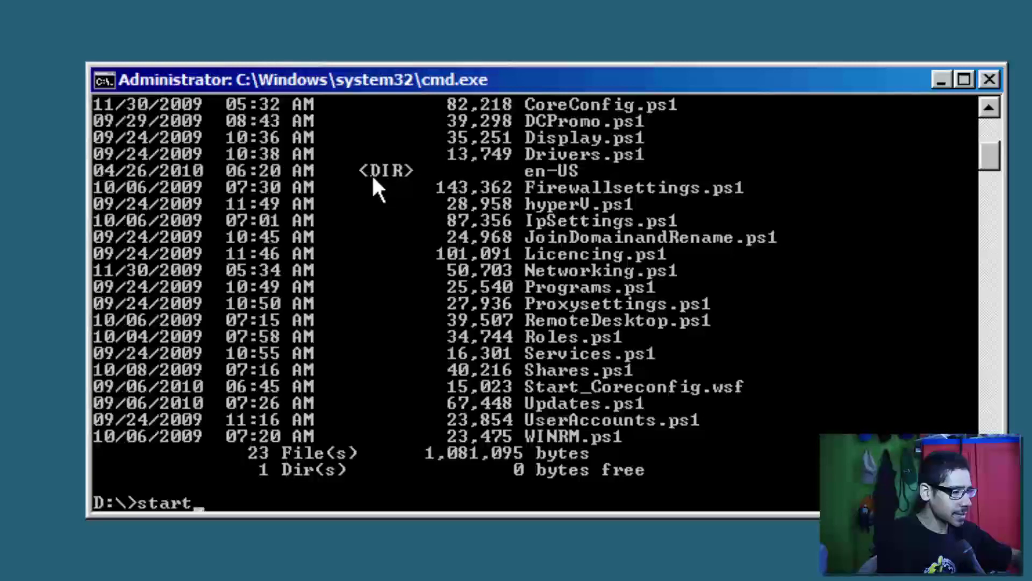
key(Tab)
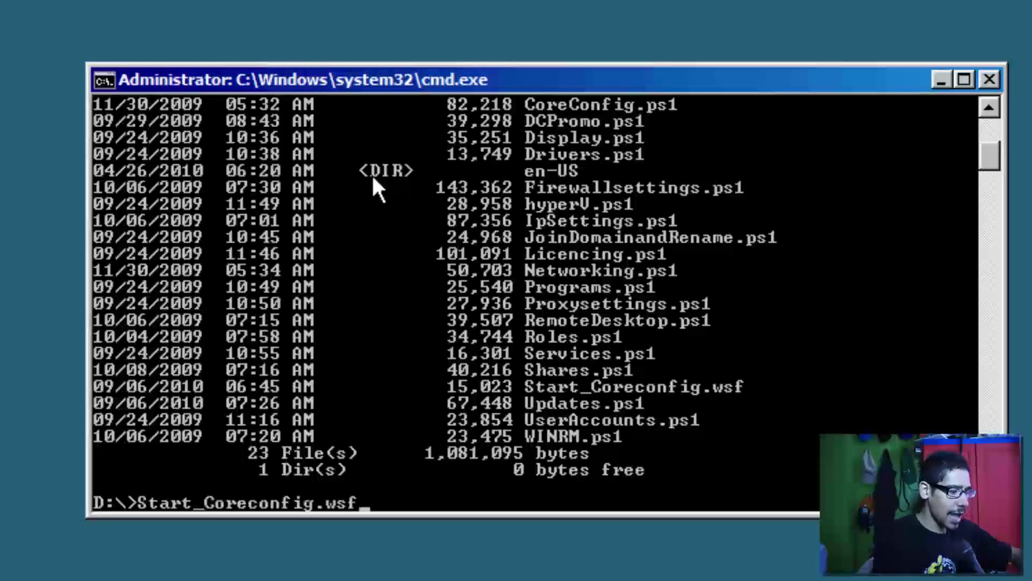
key(Return)
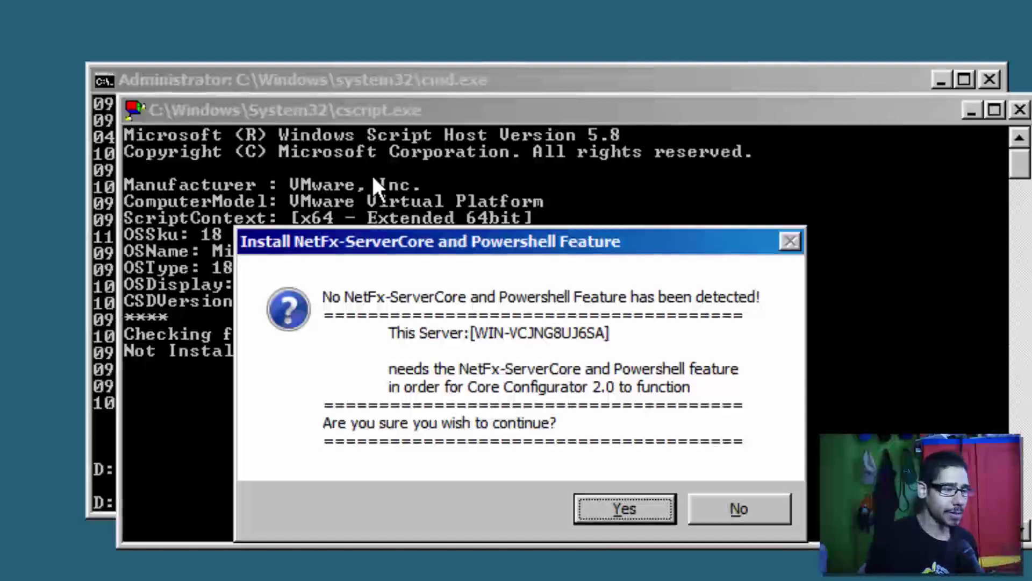
Answer Yes to installing the NetFx-ServerCore and PowerShell features.
click(624, 508)
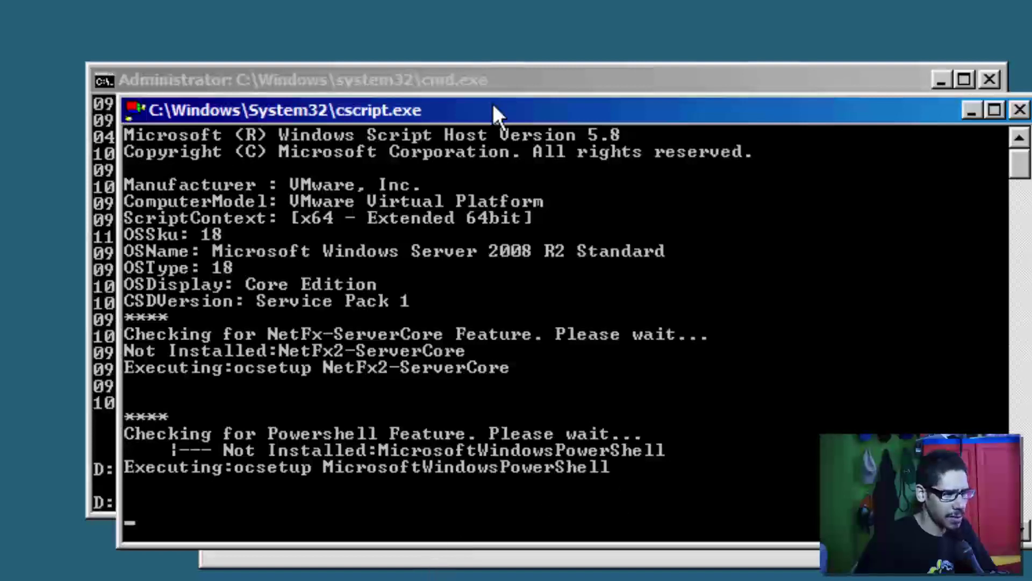
Move the cscript.exe window higher and decline the Customer Experience Improvement Program.
drag(492, 104, 500, 31)
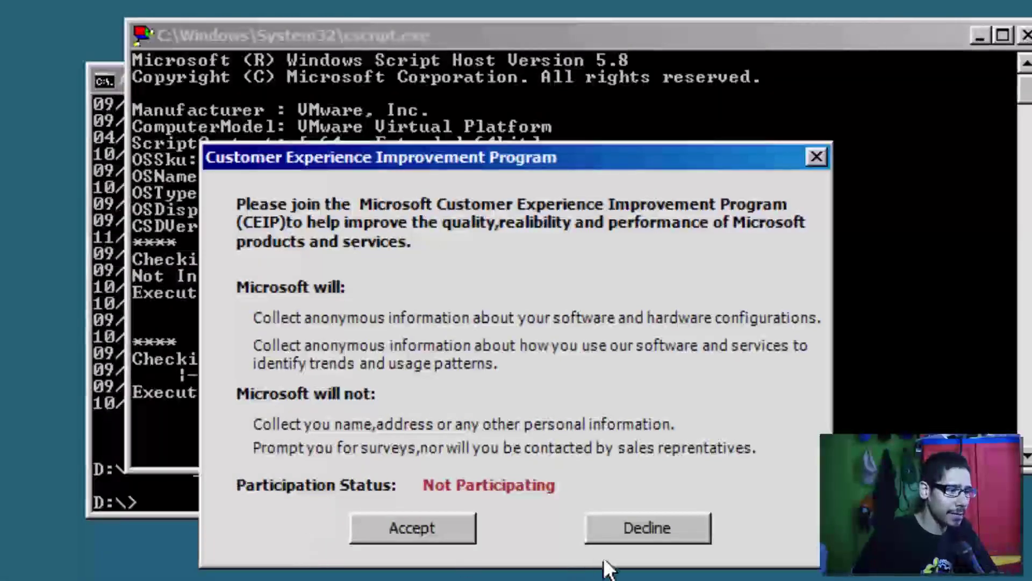
click(618, 538)
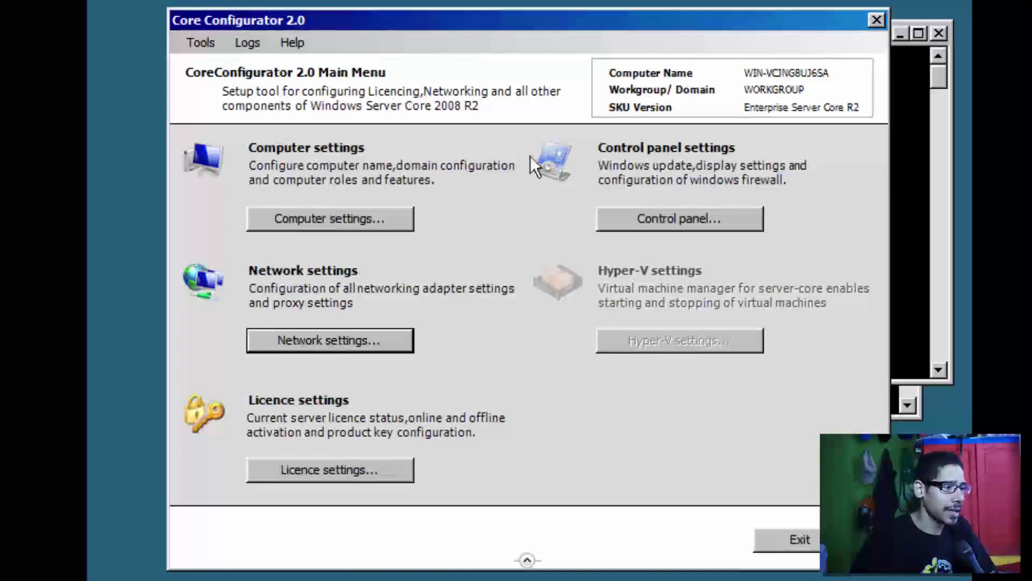
Open the Control Panel Menu, then bring cmd.exe back to the front.
click(714, 218)
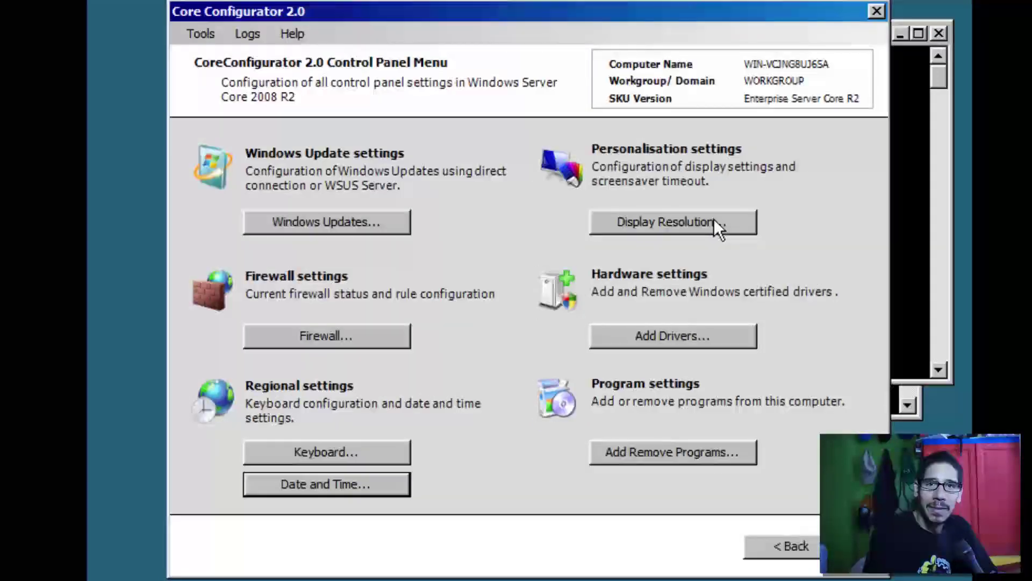
key(alt+Tab)
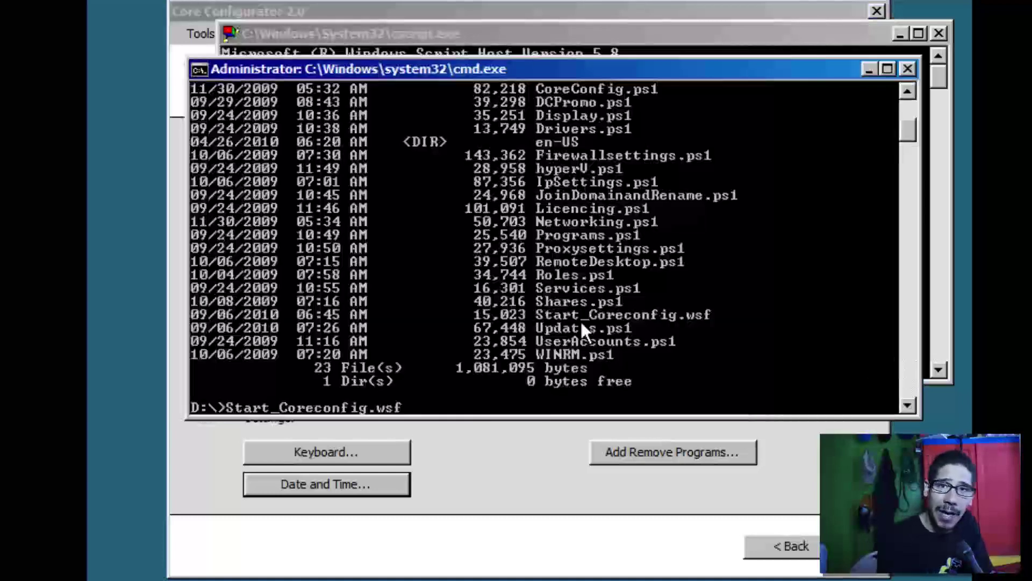